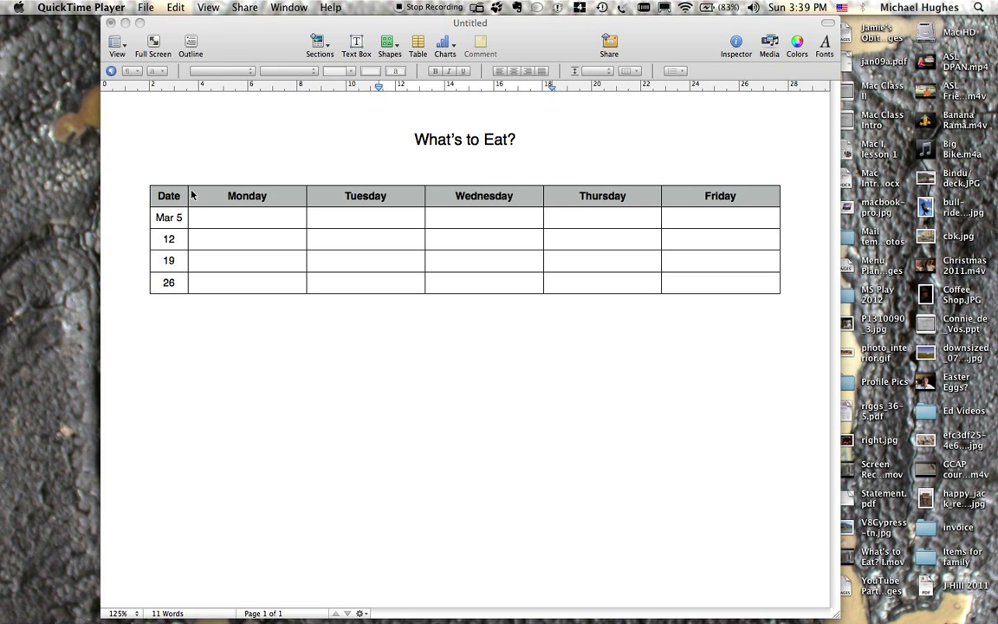
# - Insert a floating text box containing the dish name "Hamburgers" in the meal planning page
pyautogui.click(177, 164)
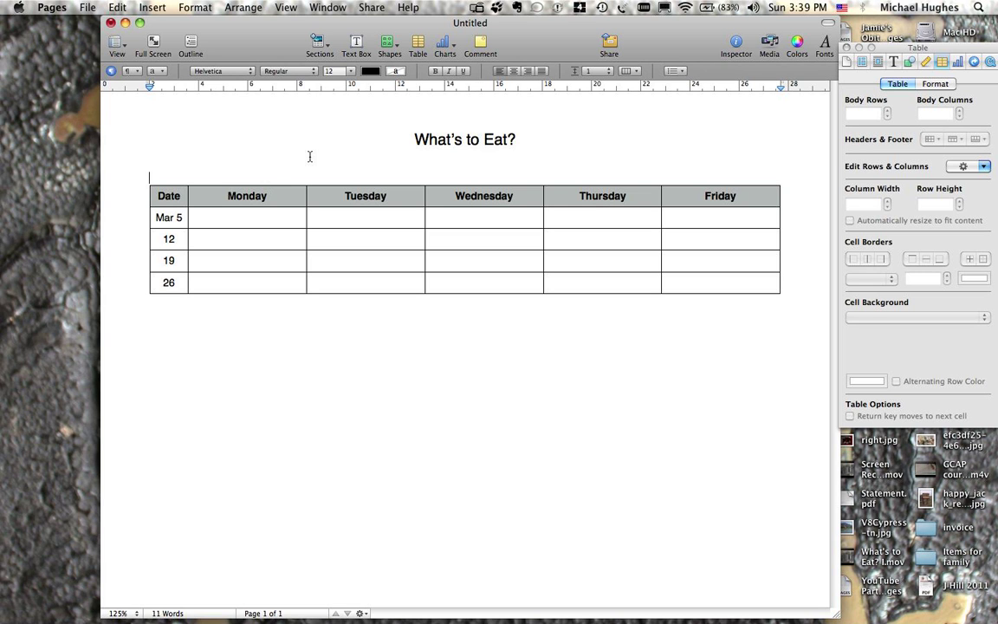
pyautogui.click(356, 45)
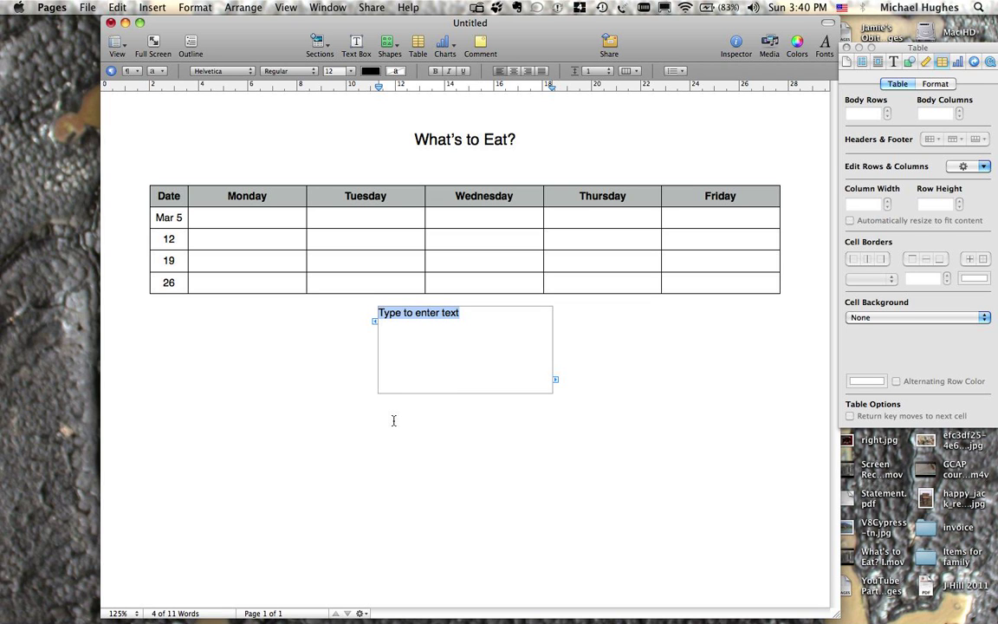
pyautogui.write('Hamburgers')
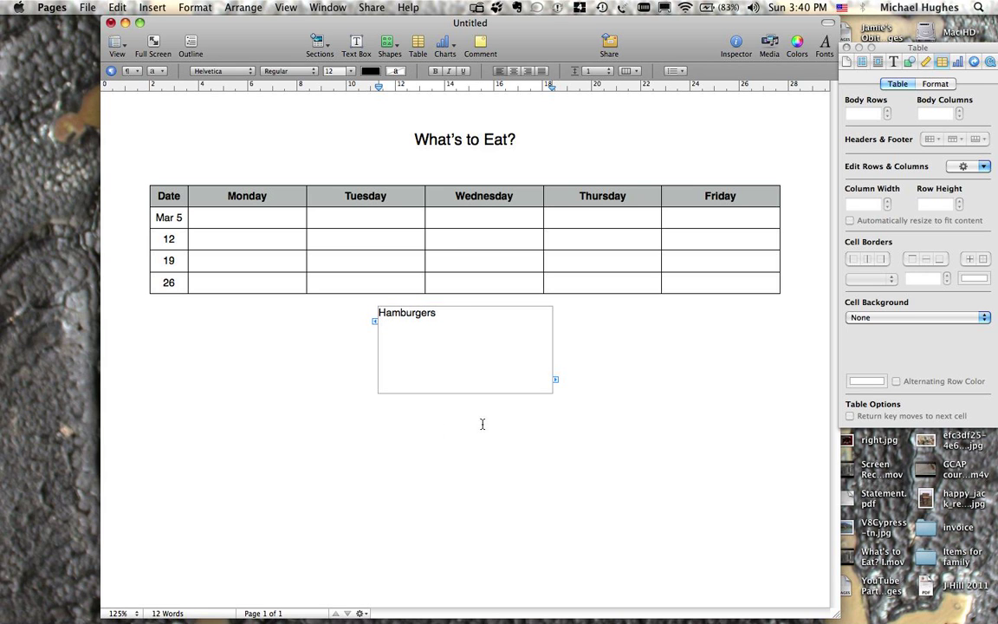
pyautogui.click(602, 353)
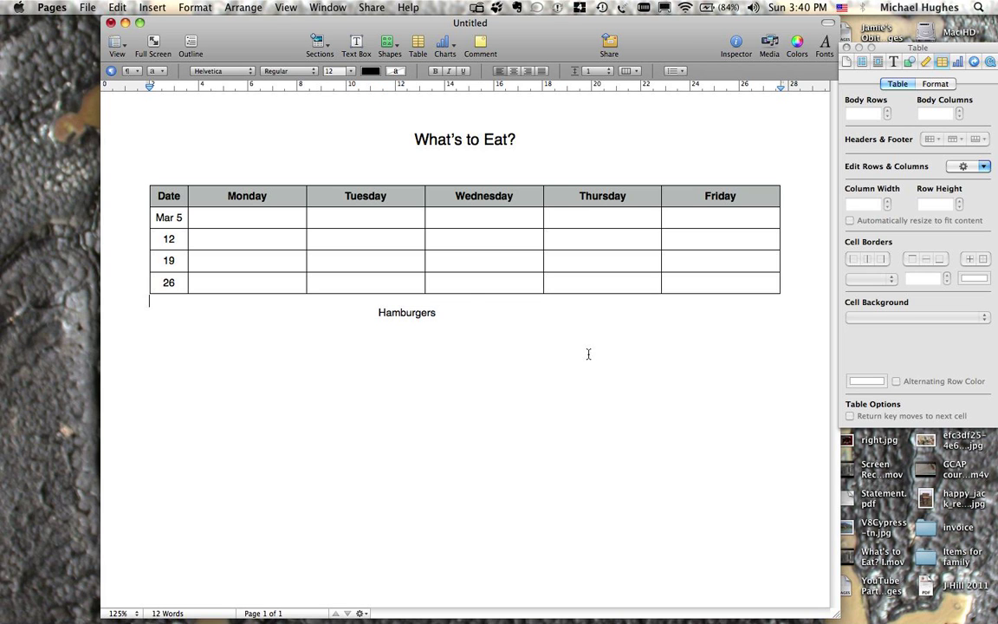
# - Shrink the Hamburgers text box to fit its text and place it just above the Monday column
pyautogui.click(499, 340)
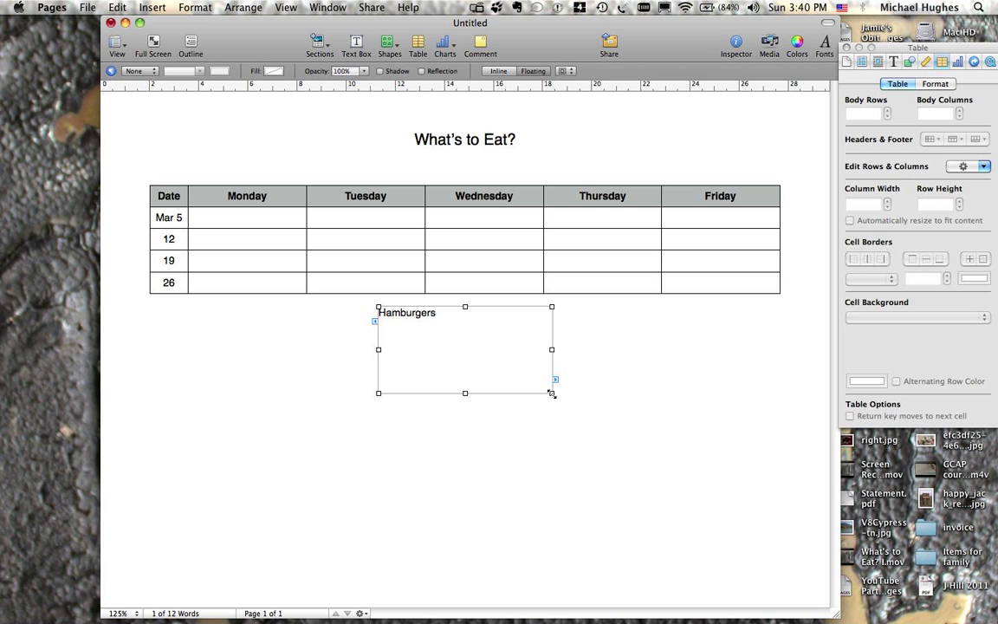
pyautogui.moveTo(551, 393); pyautogui.dragTo(440, 317)
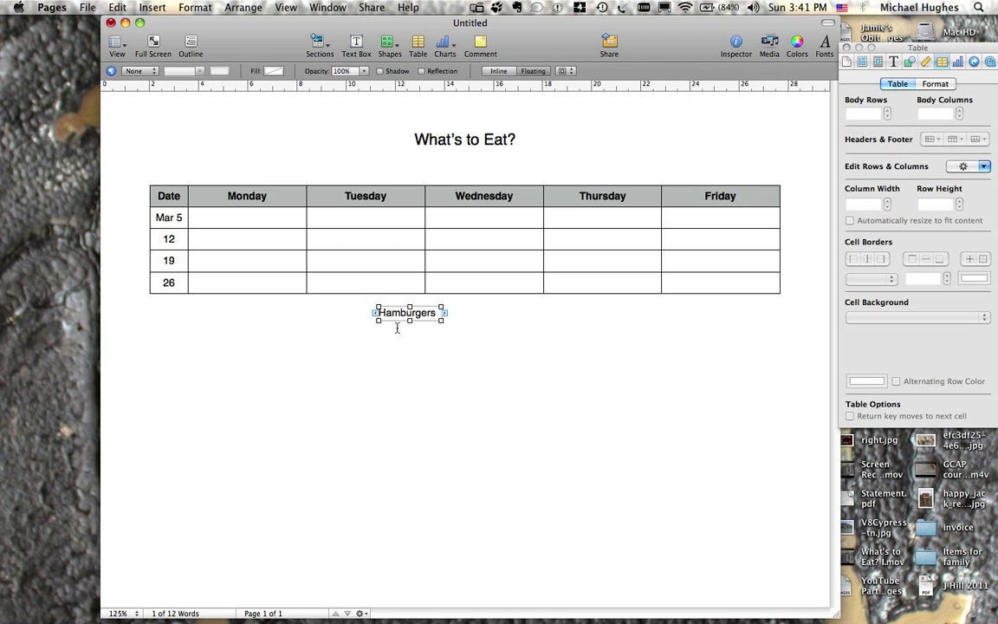
pyautogui.moveTo(397, 318); pyautogui.dragTo(235, 209)
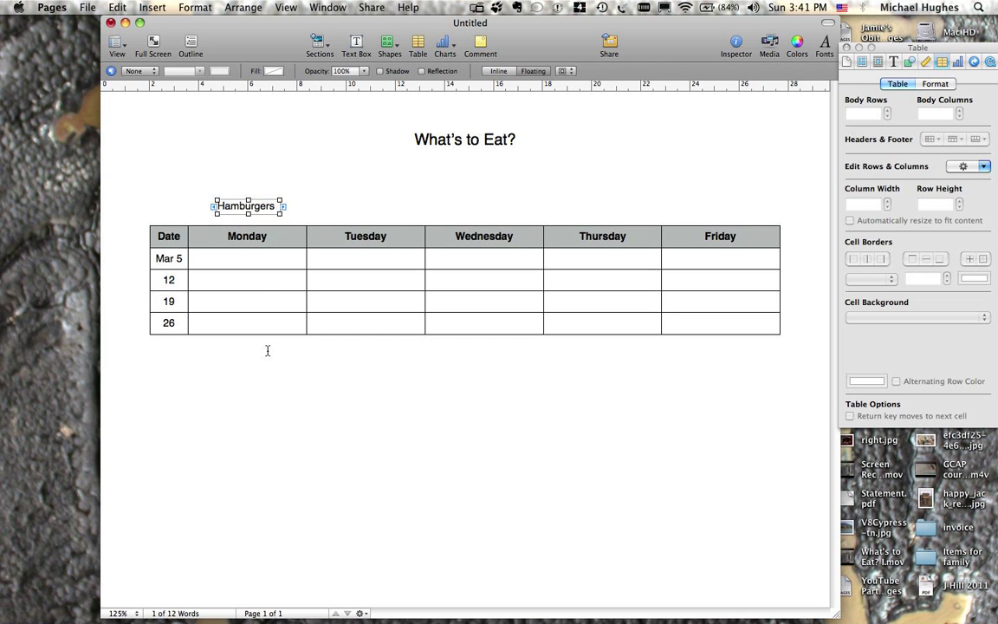
pyautogui.click(279, 396)
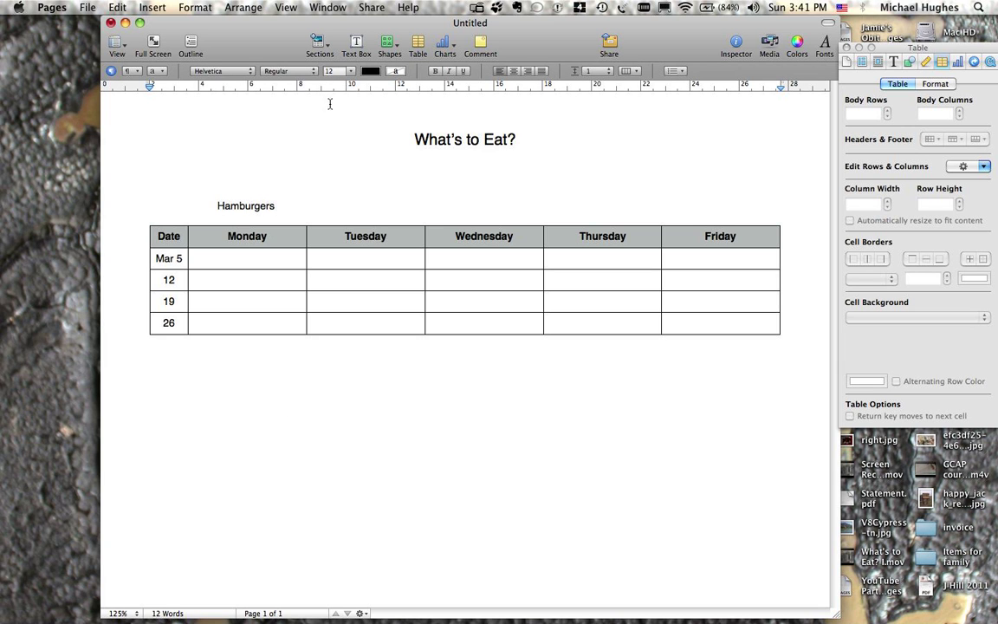
# - Insert another text box containing the dish name "Hot dogs"
pyautogui.click(355, 47)
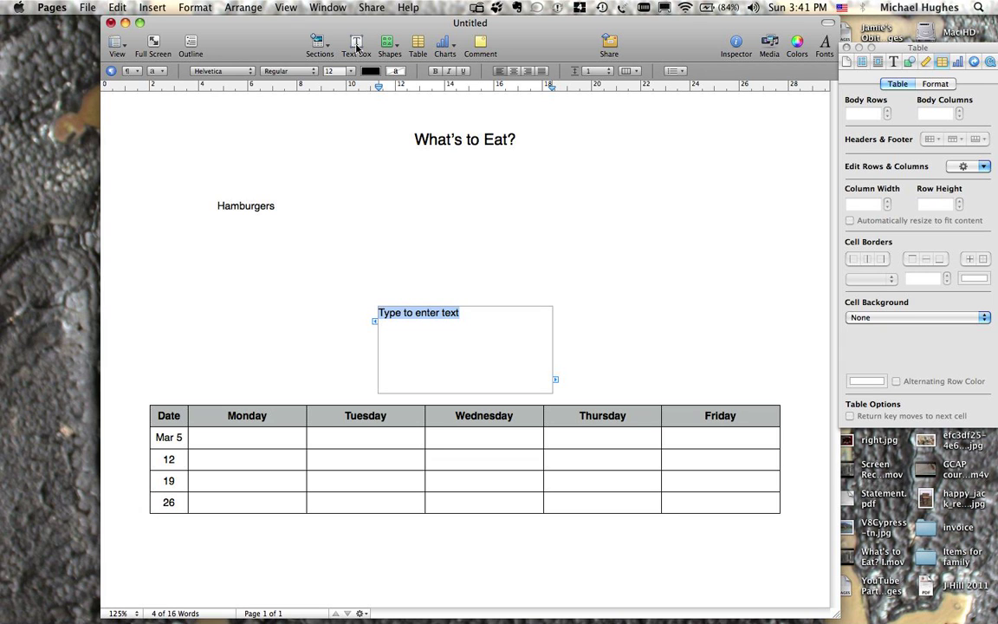
pyautogui.write('Hot ')
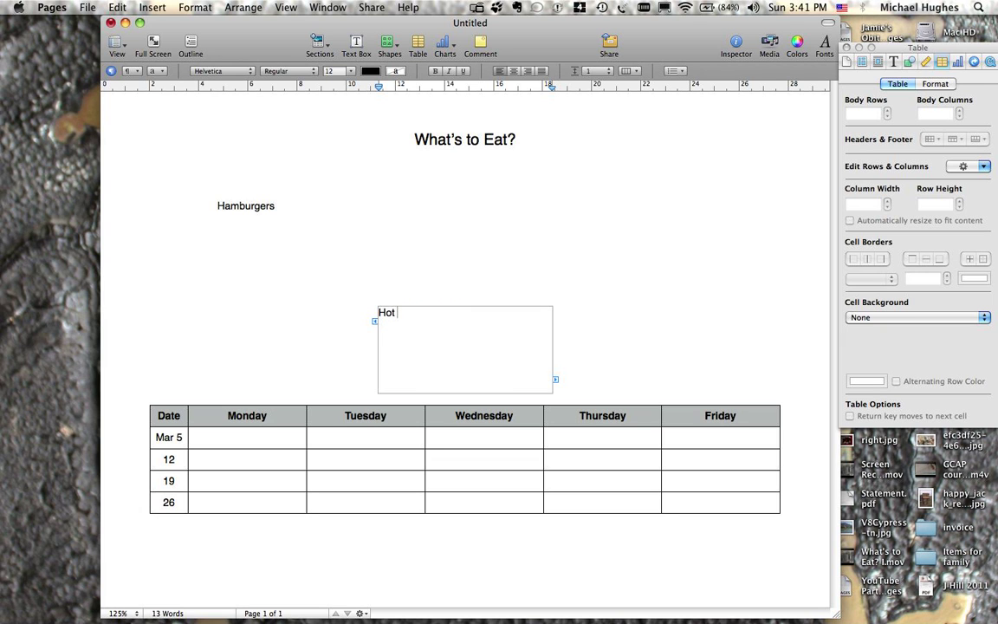
pyautogui.write('dogs')
pyautogui.click(569, 239)
# - Shrink the Hot dogs text box to fit its text and place it above the Tuesday column, beside Hamburgers
pyautogui.click(477, 346)
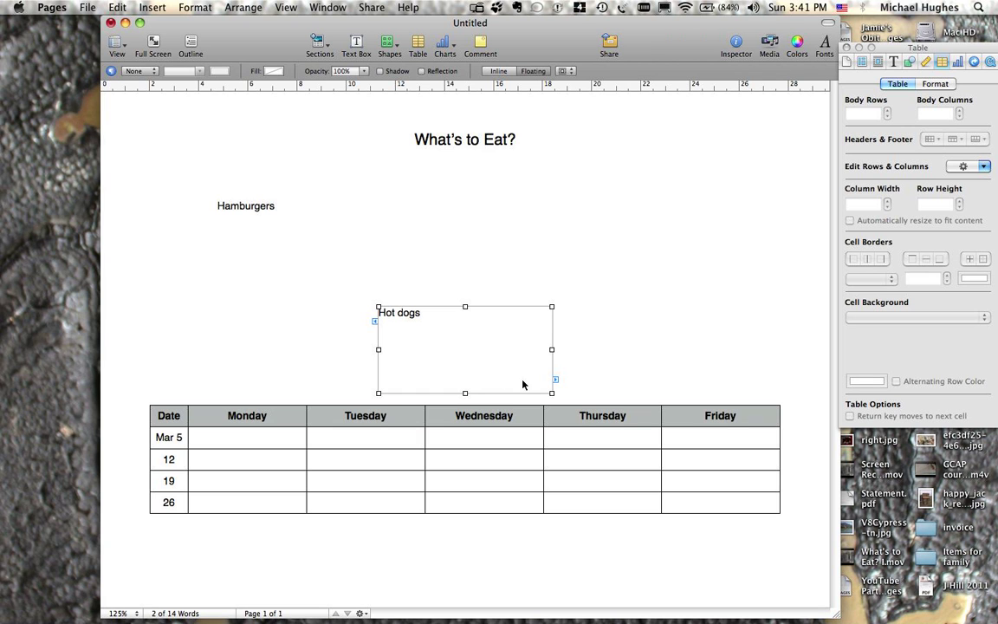
pyautogui.moveTo(551, 391); pyautogui.dragTo(362, 211)
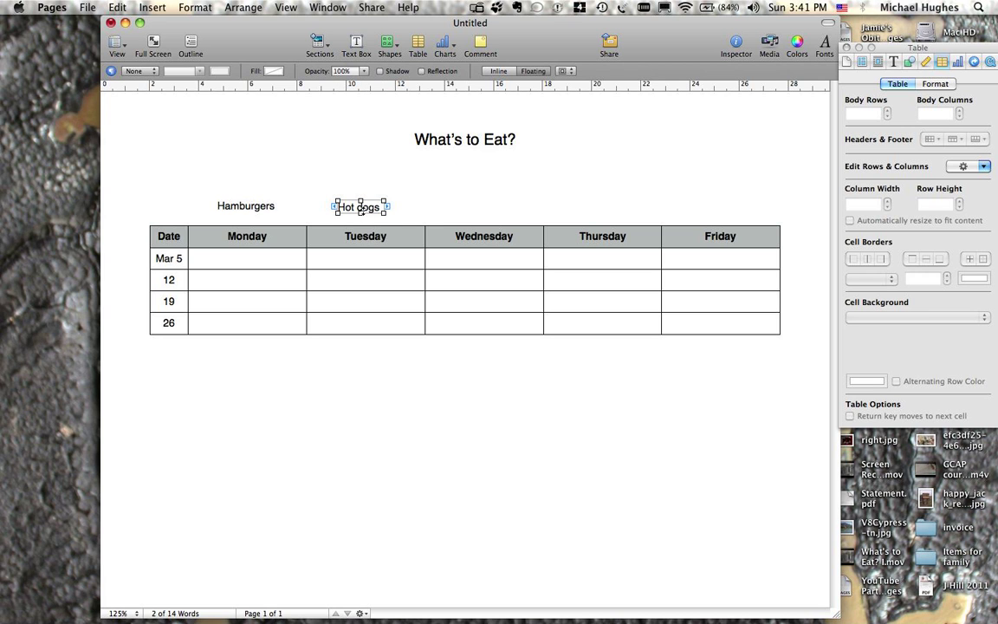
pyautogui.click(428, 408)
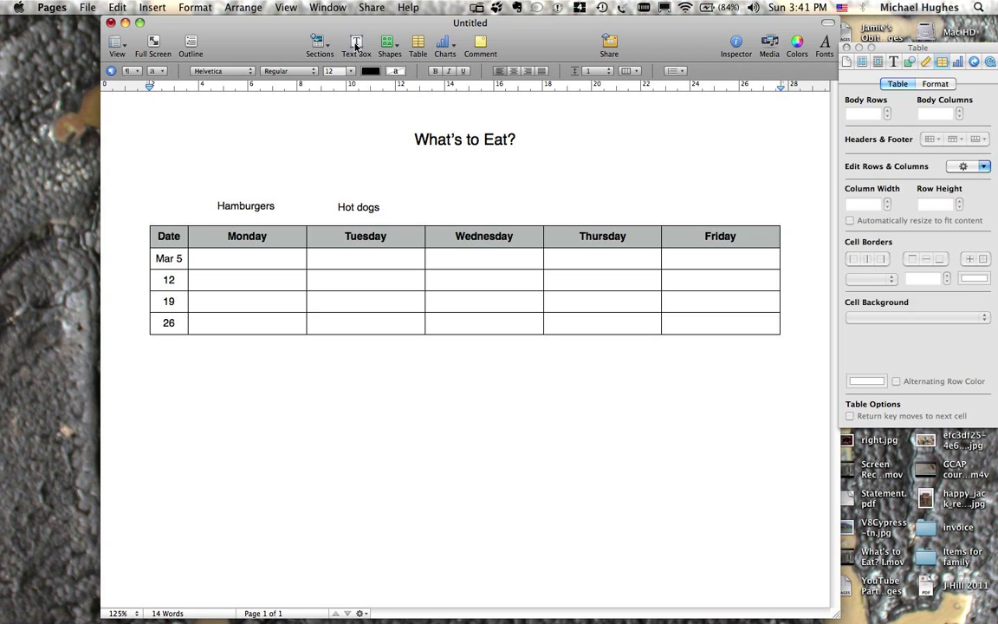
# - Insert a third text box containing the dish name "Pizza"
pyautogui.click(355, 47)
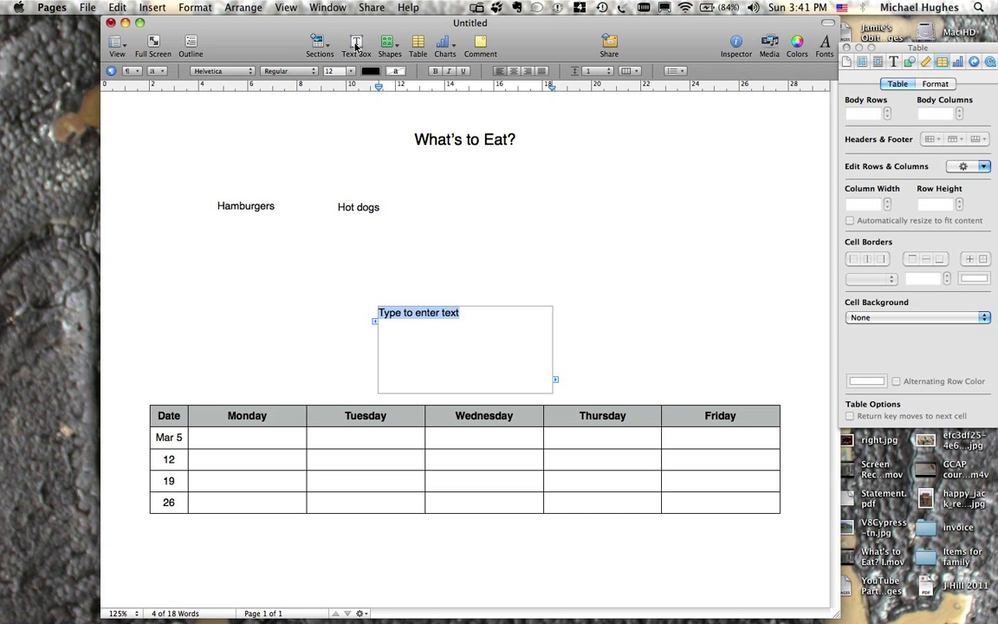
pyautogui.write('Pizza')
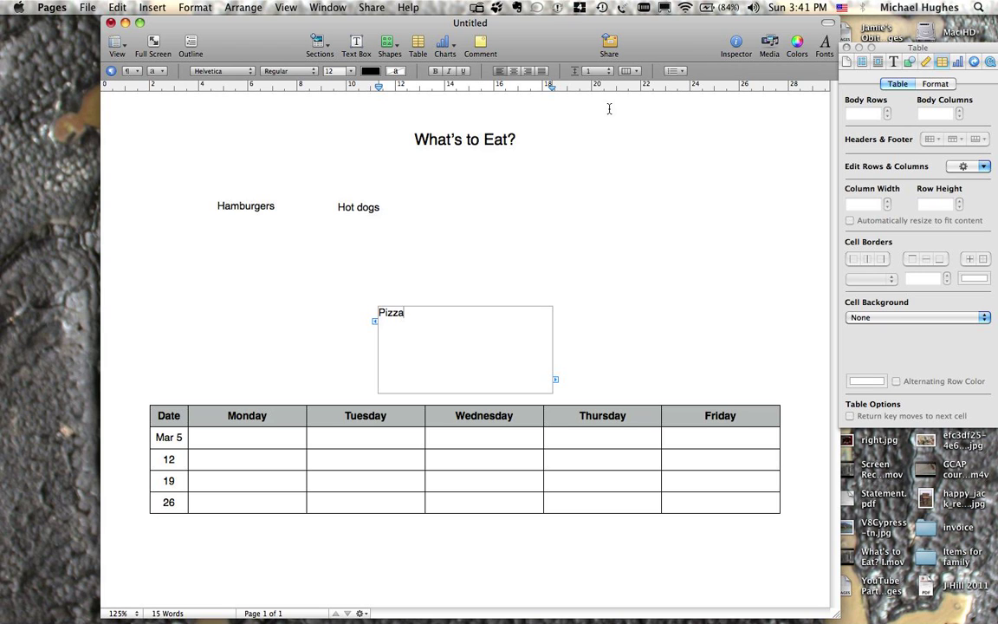
pyautogui.click(611, 280)
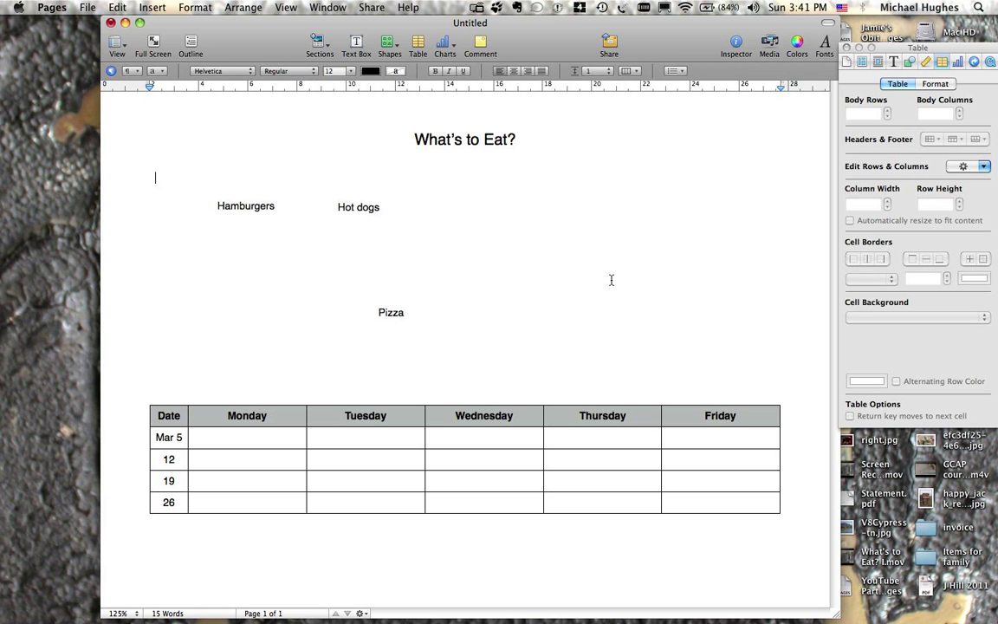
# - Shrink the Pizza text box around its text and place it above the Wednesday column, beside Hot dogs
pyautogui.click(463, 330)
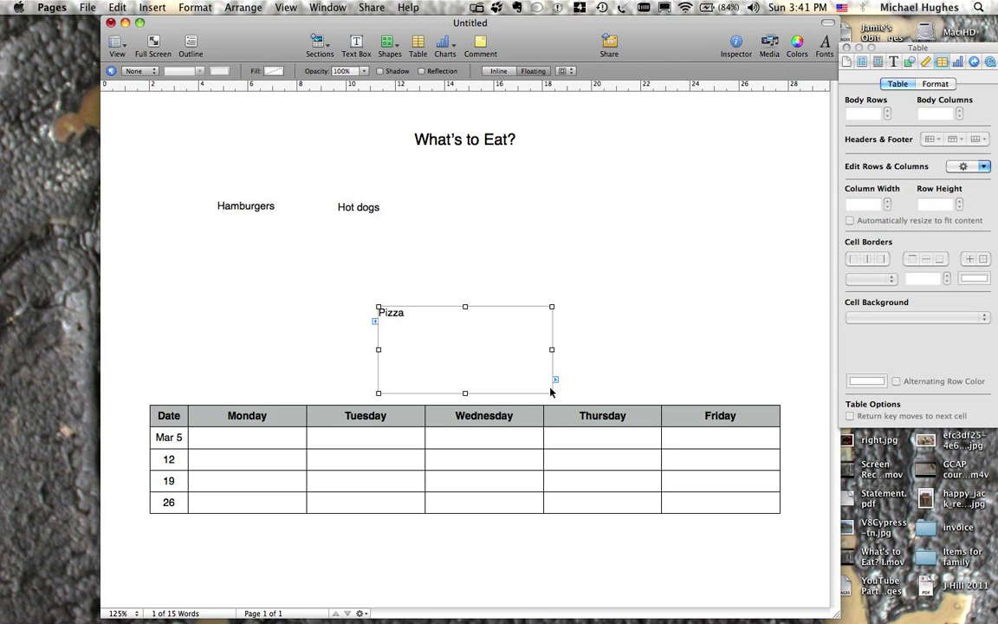
pyautogui.moveTo(551, 392); pyautogui.dragTo(419, 324)
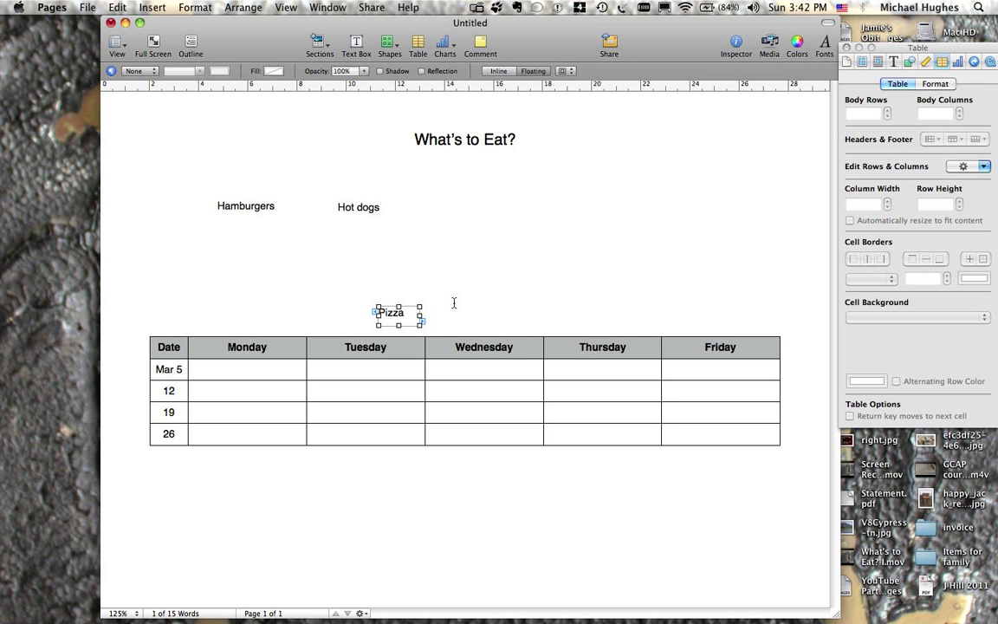
pyautogui.click(451, 301)
pyautogui.click(395, 314)
pyautogui.moveTo(394, 314); pyautogui.dragTo(458, 206)
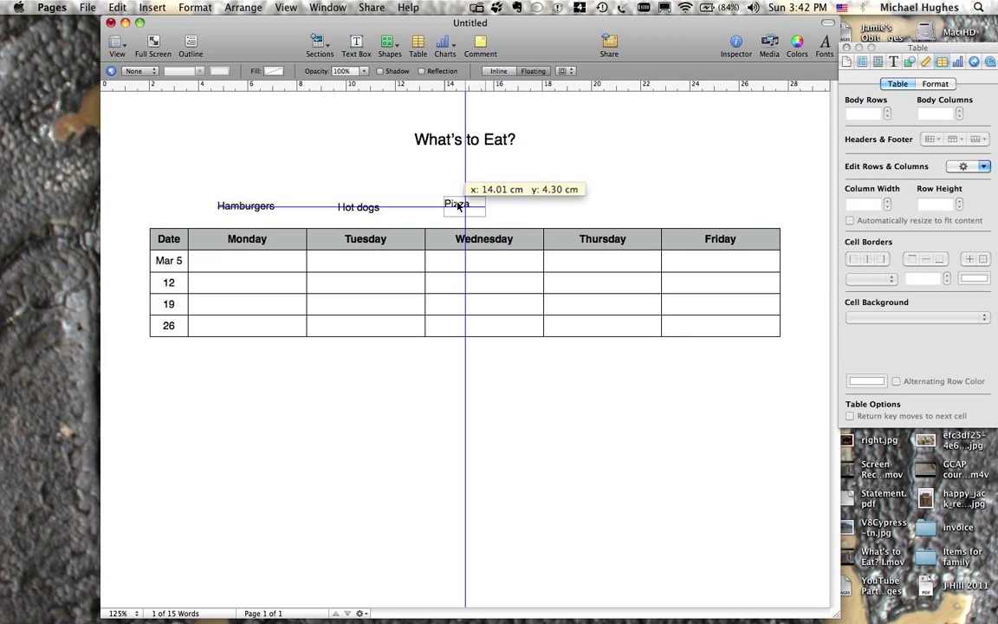
pyautogui.moveTo(458, 206); pyautogui.dragTo(469, 204)
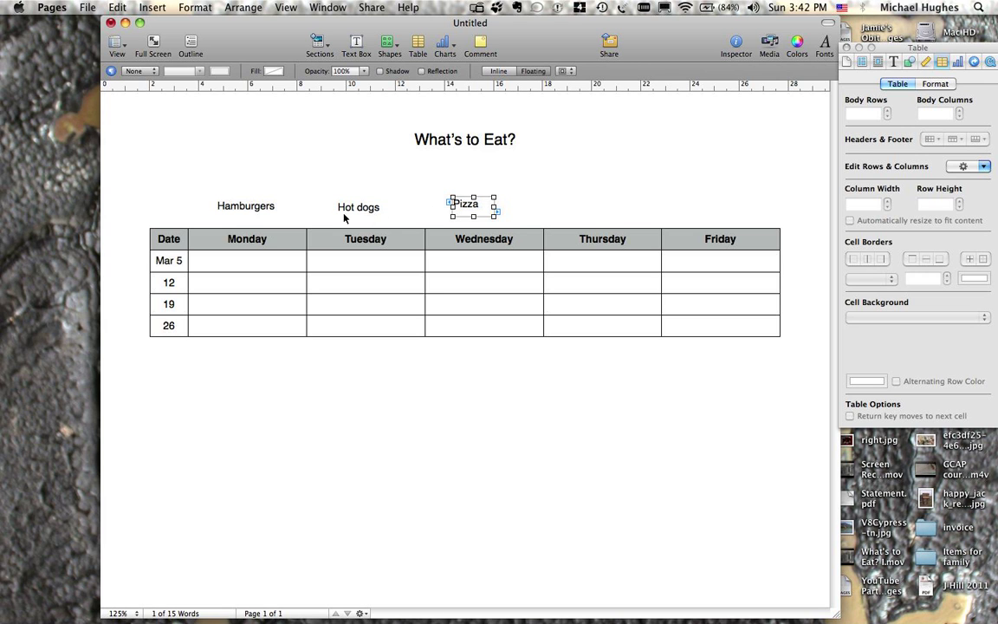
pyautogui.click(543, 201)
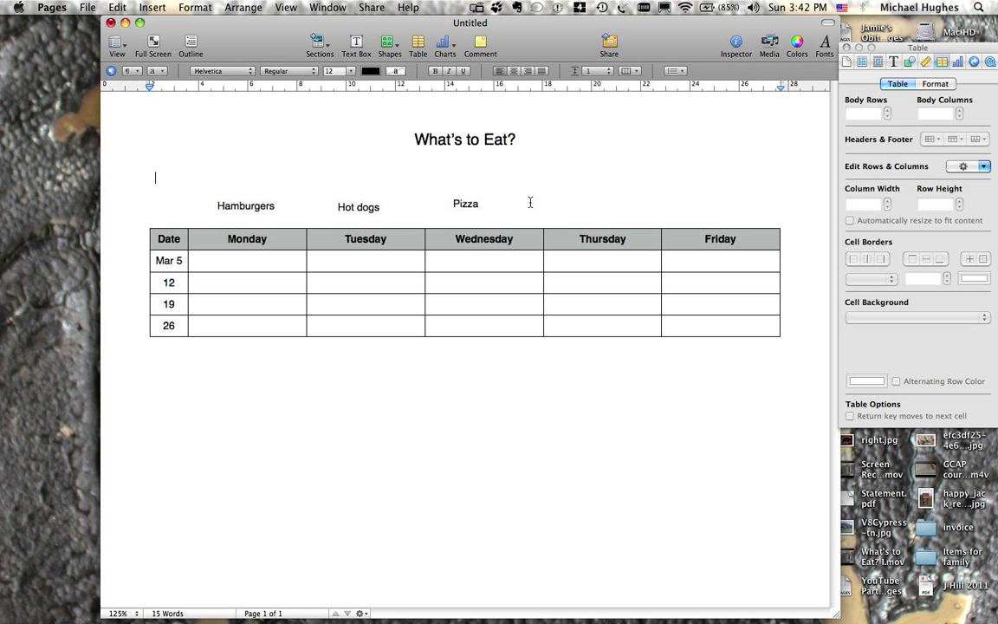
# - Reduce the Pizza text box's height to one line and align it with the other two dish names
pyautogui.click(467, 212)
pyautogui.moveTo(473, 217)
pyautogui.mouseDown()
pyautogui.moveTo(474, 209)
pyautogui.moveTo(459, 214)
pyautogui.mouseUp()
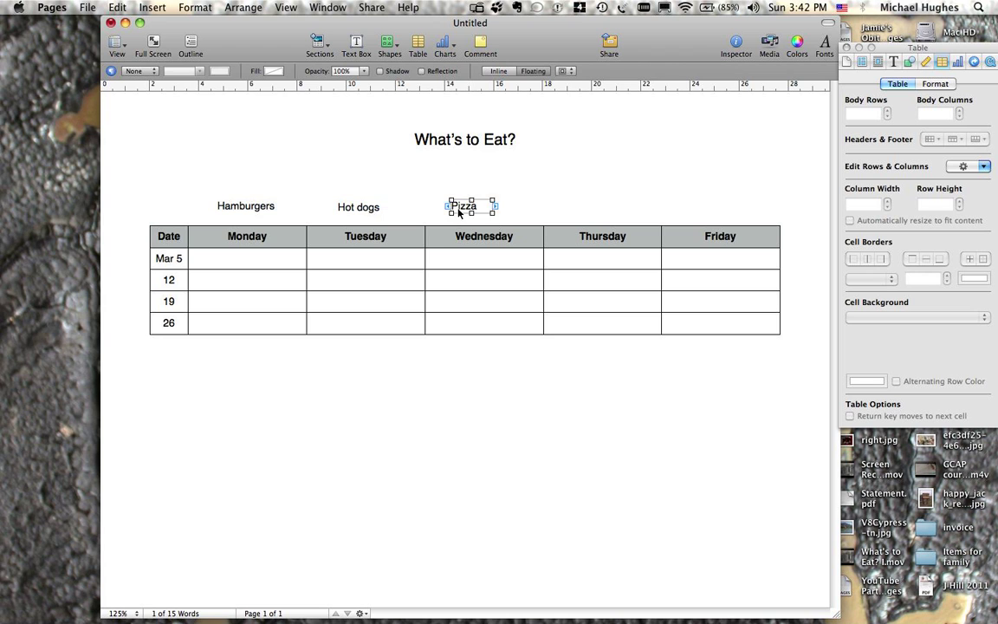
pyautogui.click(537, 189)
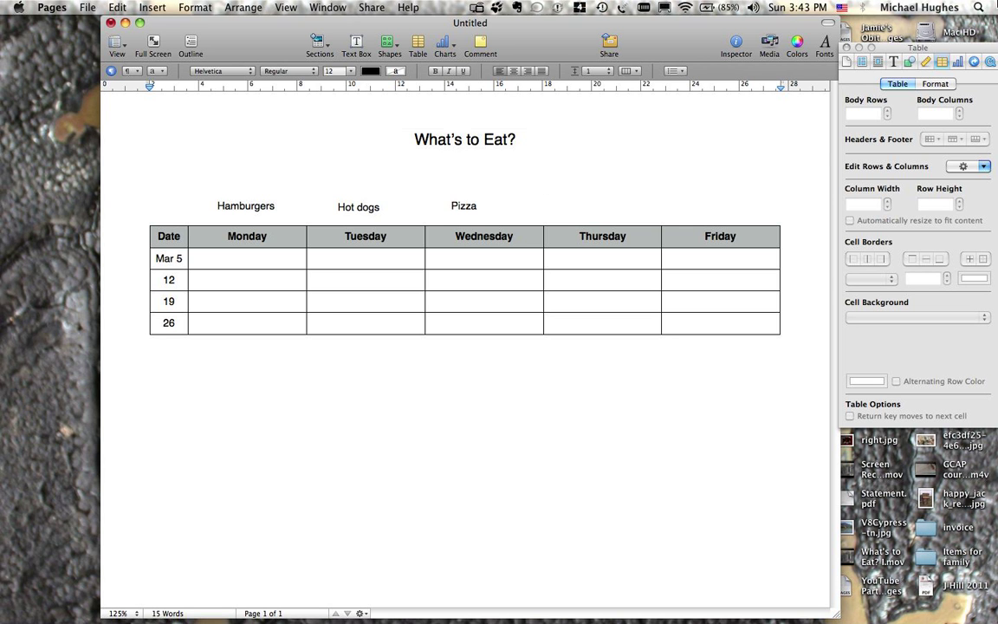
# - Switch to the open Menu Planning.pages document with the full dish list and its weekly table
pyautogui.moveTo(997, 1)
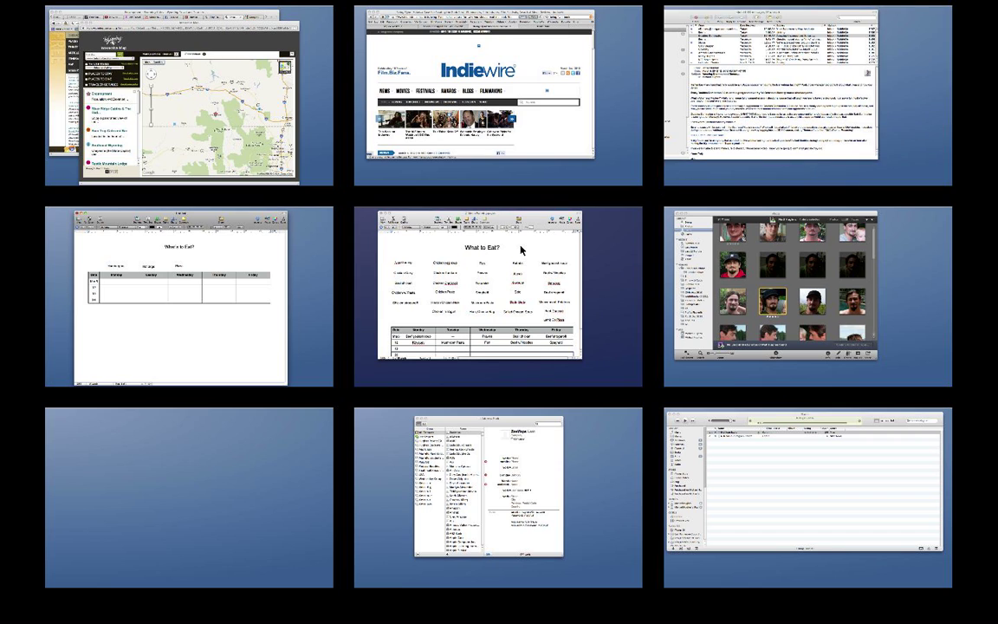
pyautogui.click(521, 250)
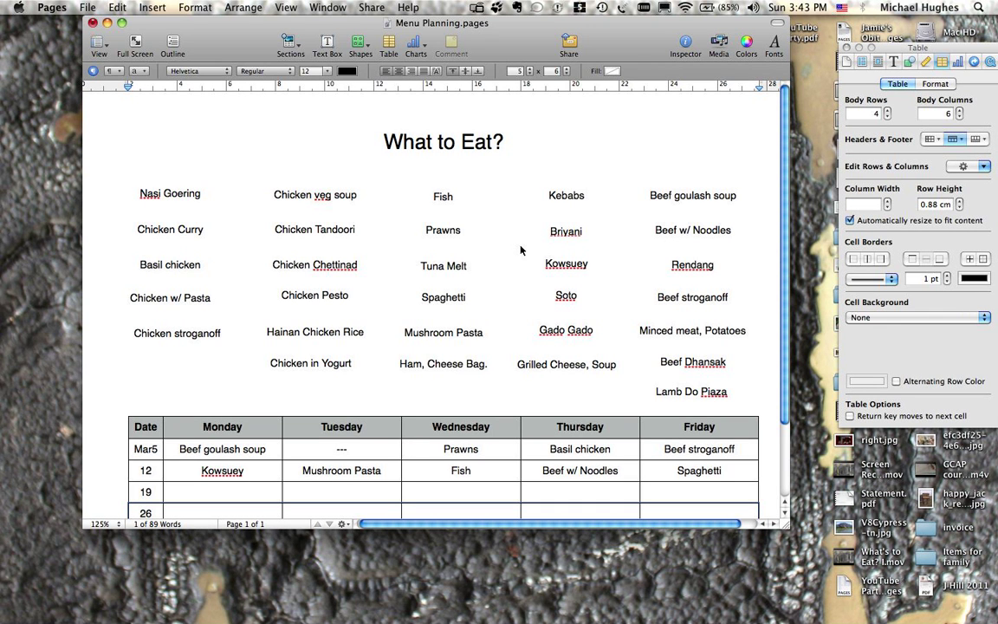
pyautogui.scroll(-1, 507, 208)
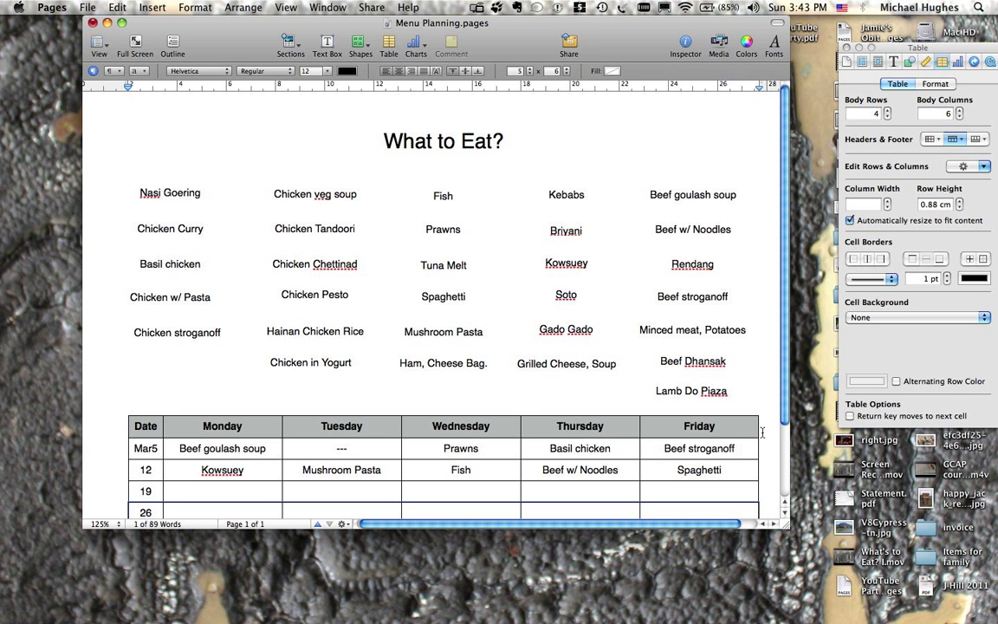
pyautogui.moveTo(784, 414); pyautogui.dragTo(789, 479)
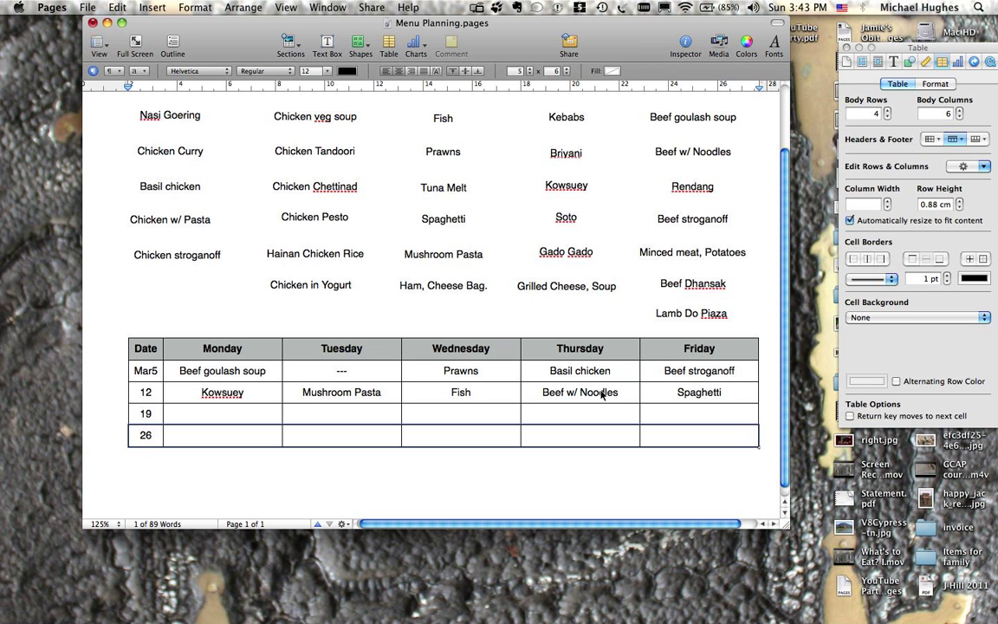
# - Fill the Monday cell of the row dated 19 with "Chicken w/ Pasta" from the dish list
pyautogui.click(206, 222)
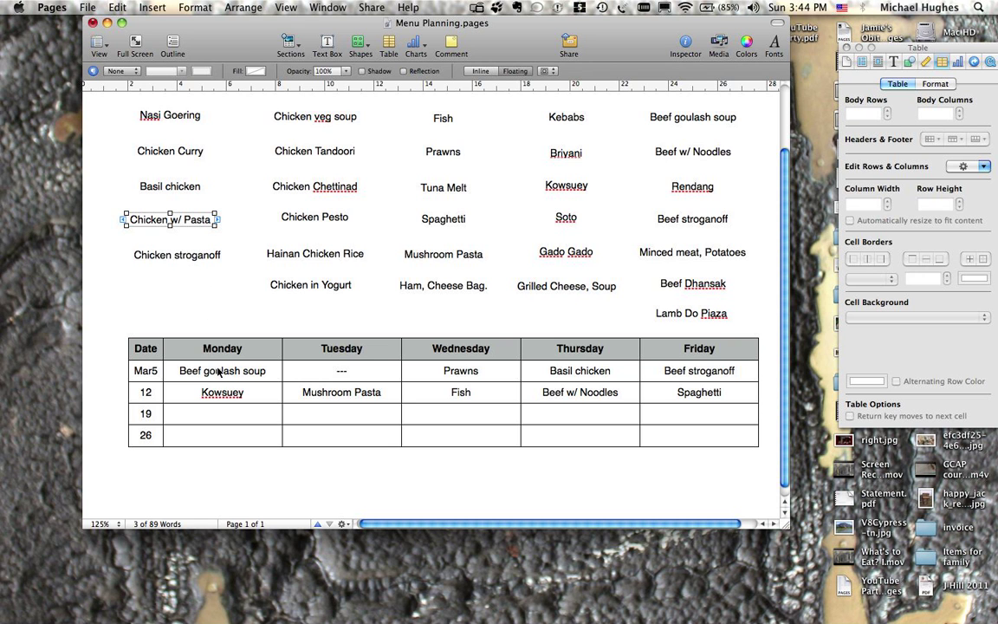
pyautogui.click(222, 416)
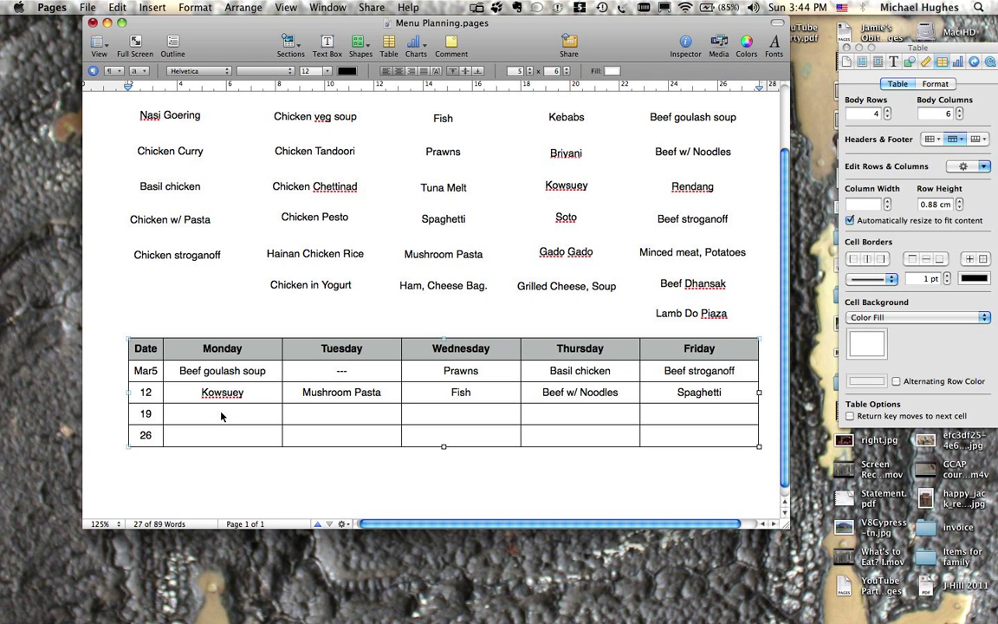
pyautogui.click(221, 415)
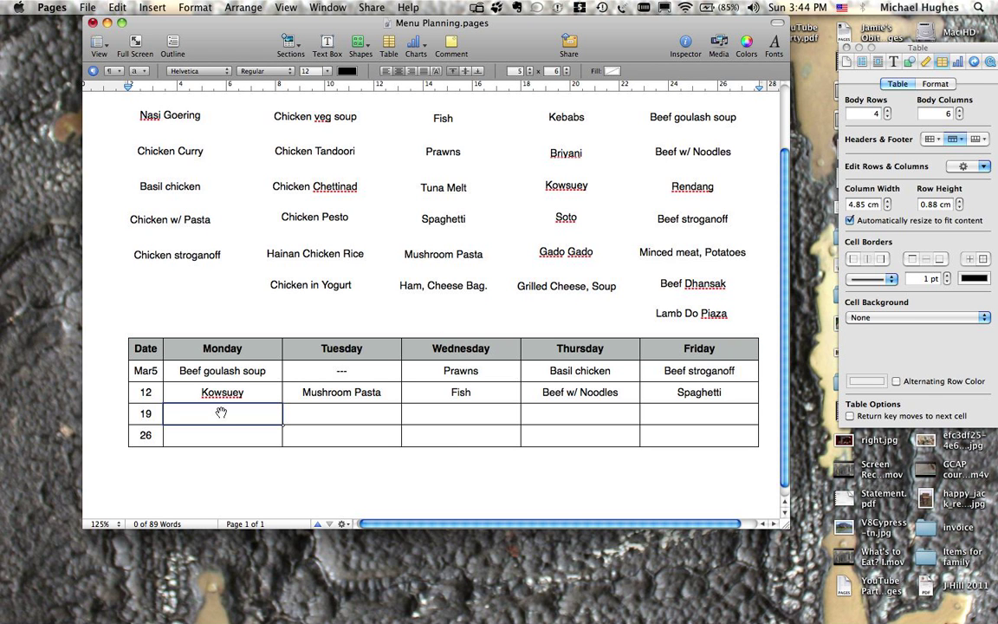
pyautogui.write('Chicken w/ Pasta')
# - Fill the Tuesday cell of the row dated 19 with "Spaghetti" from the dish list
pyautogui.click(445, 219)
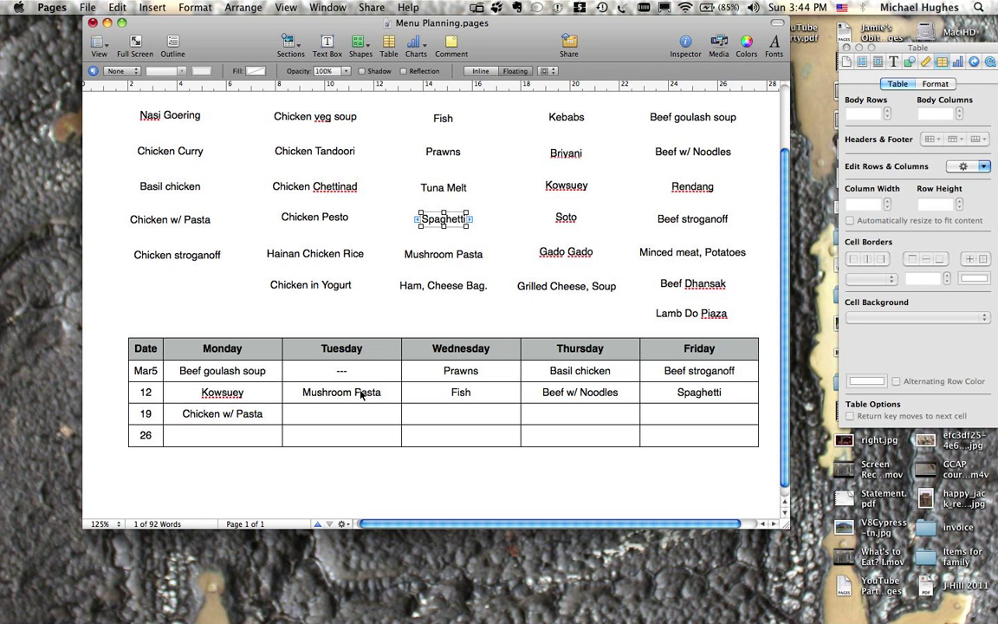
pyautogui.click(348, 412)
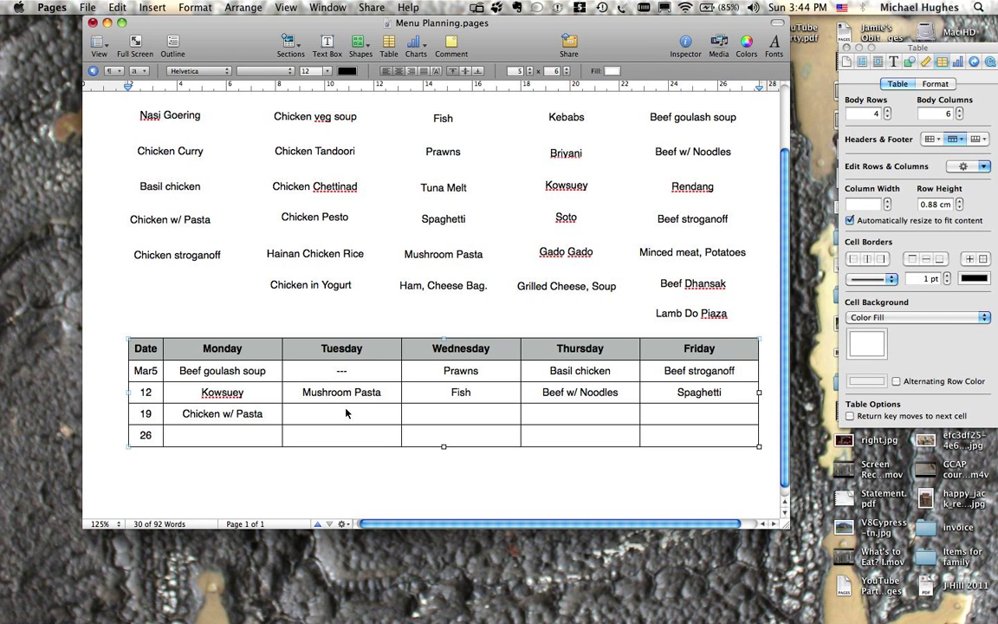
pyautogui.click(347, 412)
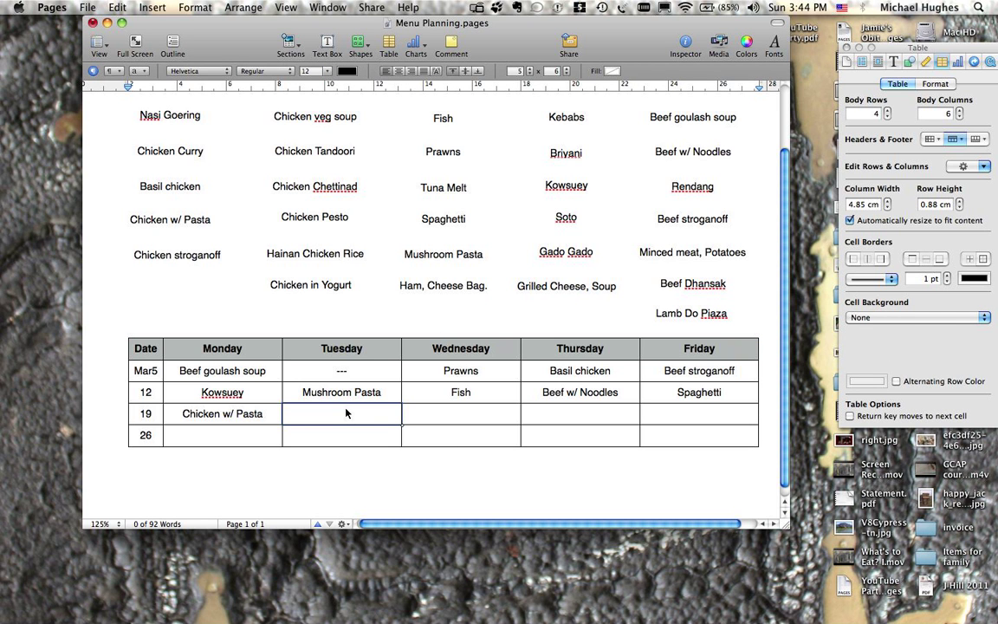
pyautogui.write('Spaghetti')
# - Add a new table row below the row dated 26
pyautogui.click(158, 437)
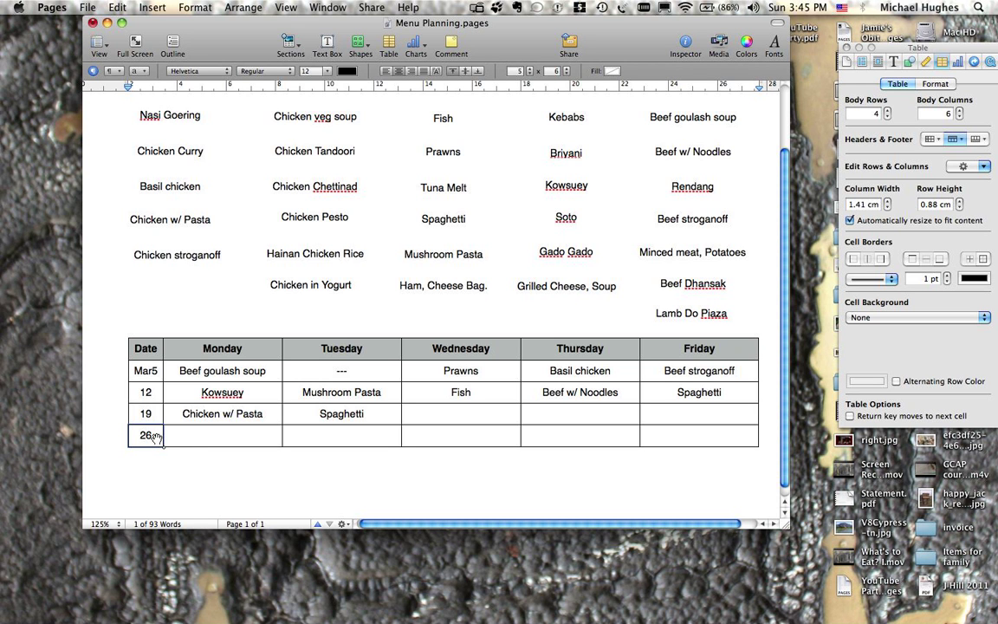
pyautogui.click(197, 9)
pyautogui.moveTo(199, 58)
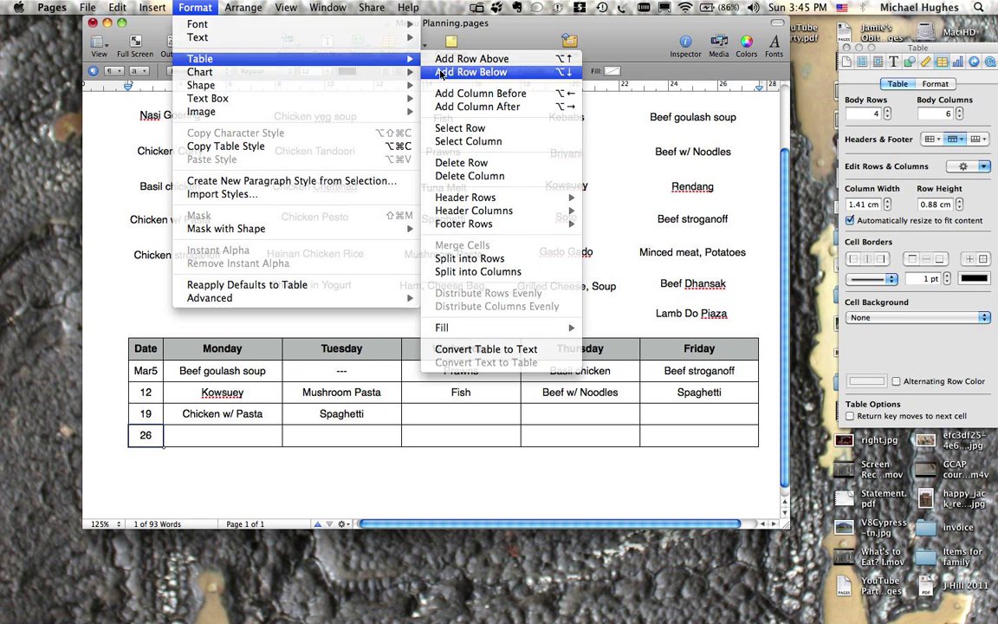
pyautogui.click(470, 71)
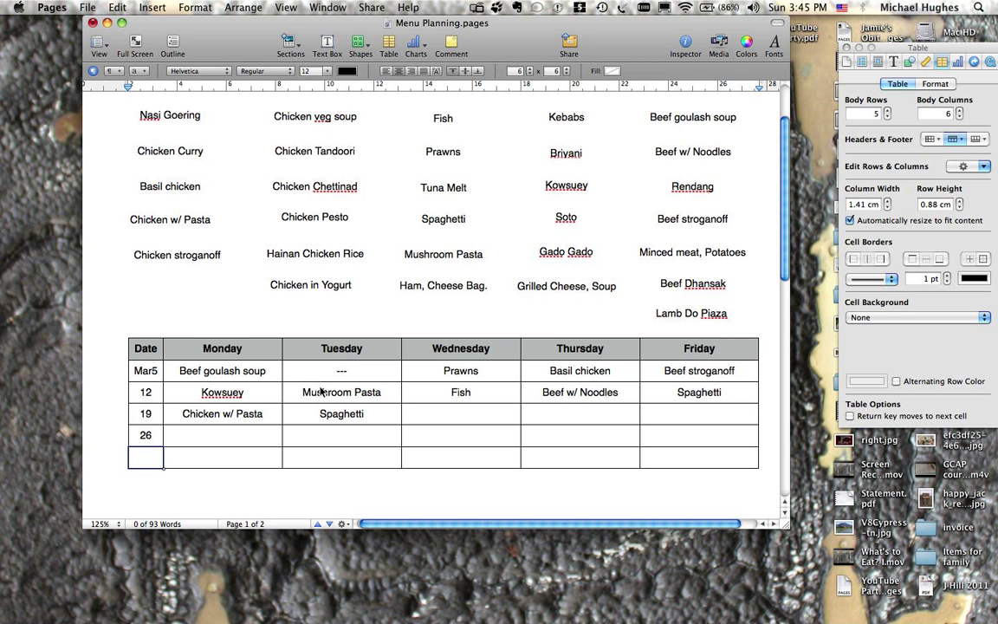
# - Move "Beef goulash soup" and "Prawns" from the Mar5 row to the Tuesday and Monday cells of the row dated 26, respectively
pyautogui.click(261, 371)
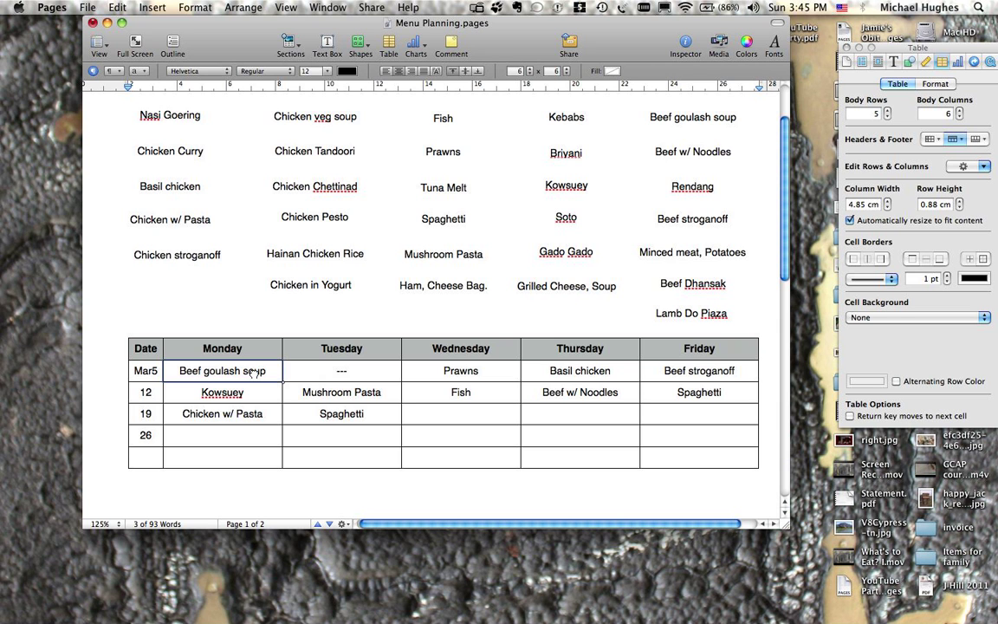
pyautogui.moveTo(253, 373); pyautogui.dragTo(364, 436)
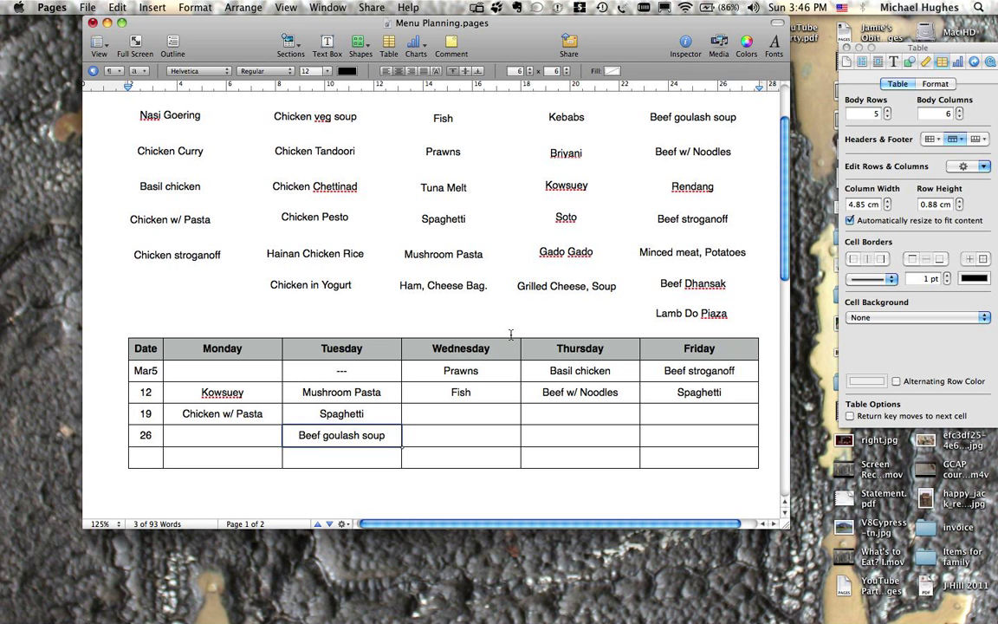
pyautogui.click(468, 371)
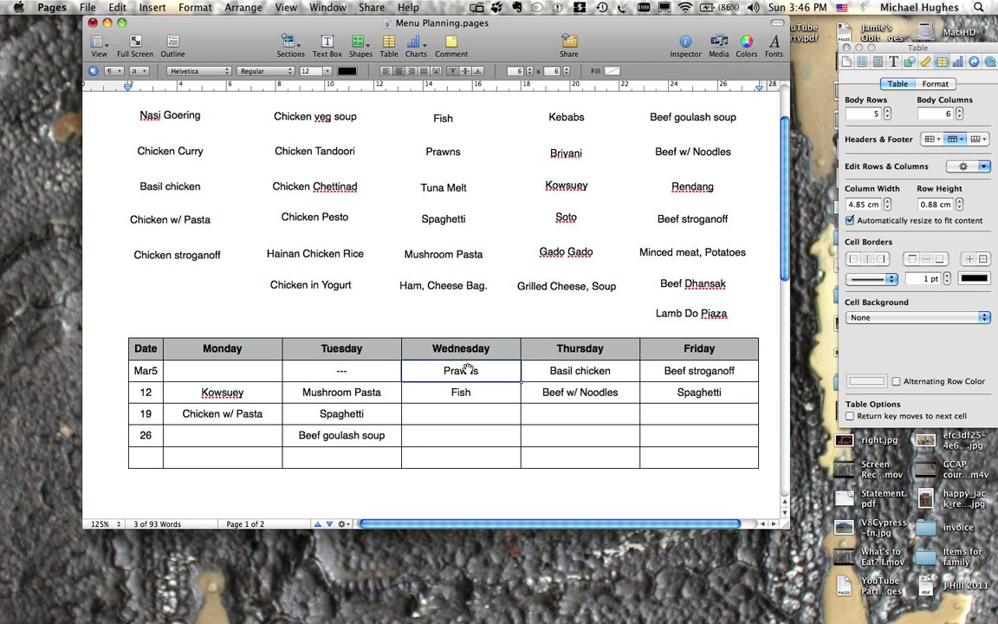
pyautogui.click(468, 371)
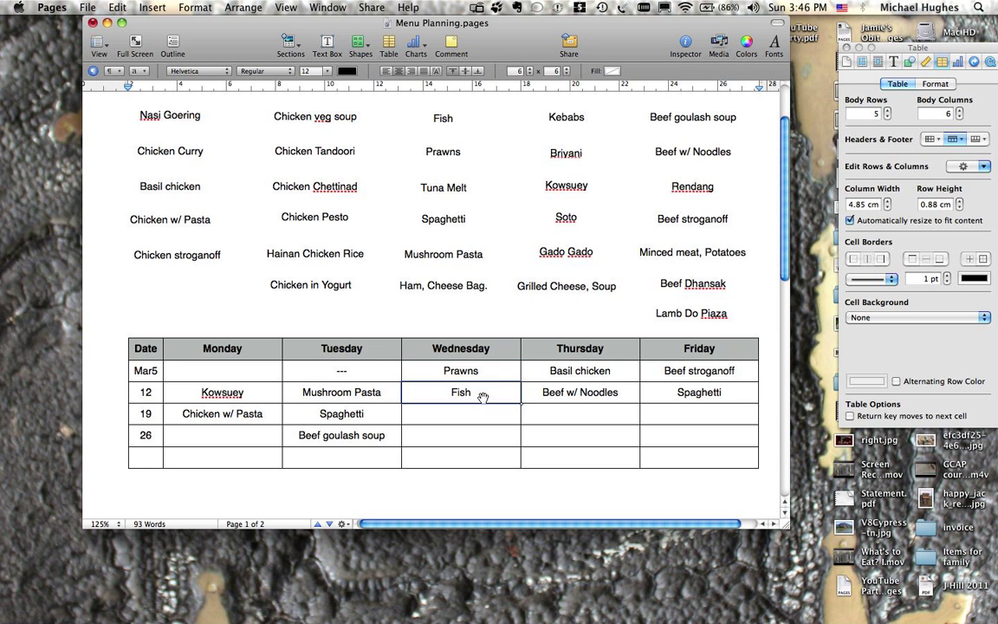
pyautogui.click(472, 370)
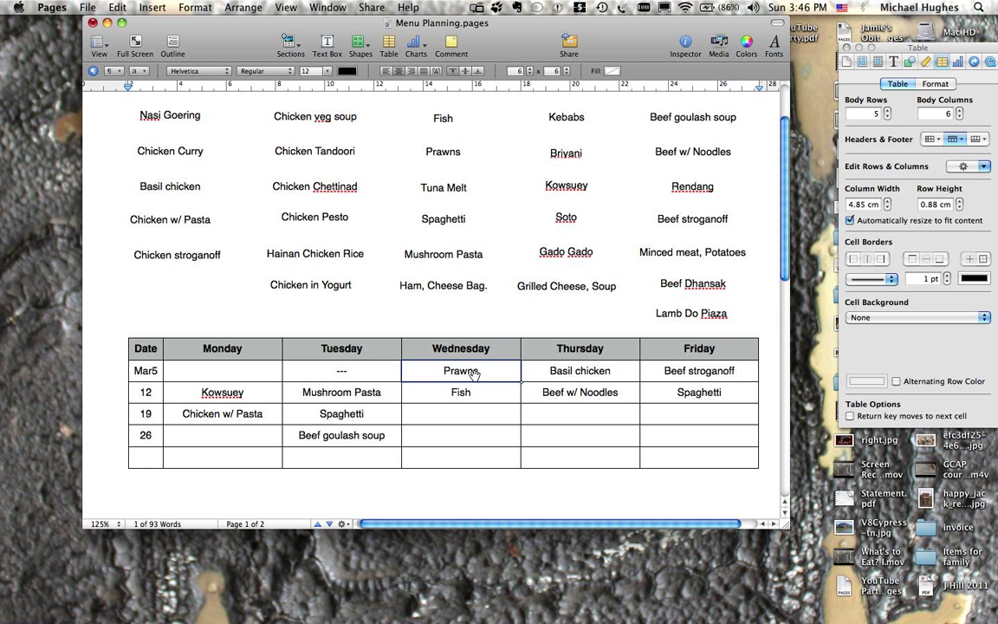
pyautogui.moveTo(472, 370); pyautogui.dragTo(237, 437)
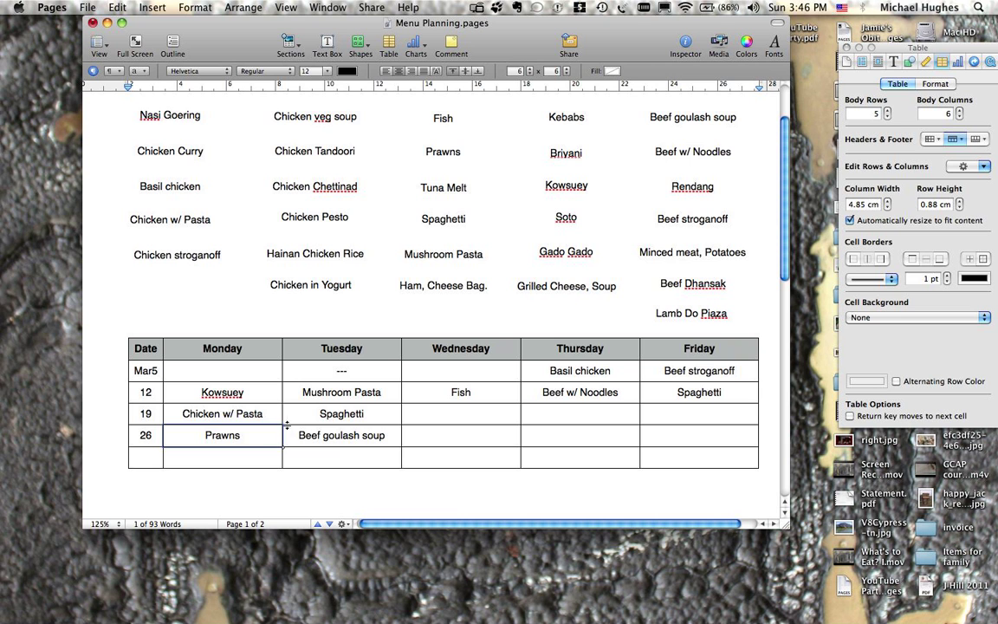
# - Move "Mushroom Pasta" from the Tuesday cell of the row dated 12 to the Wednesday cell of the row dated 26
pyautogui.click(314, 394)
pyautogui.moveTo(313, 395); pyautogui.dragTo(434, 437)
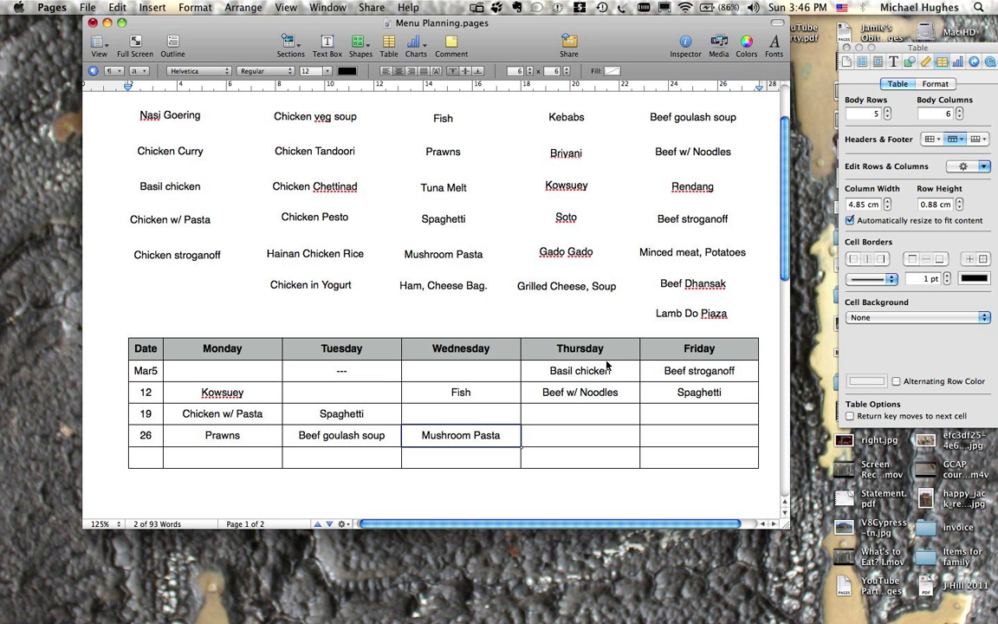
pyautogui.scroll(2, 724, 318)
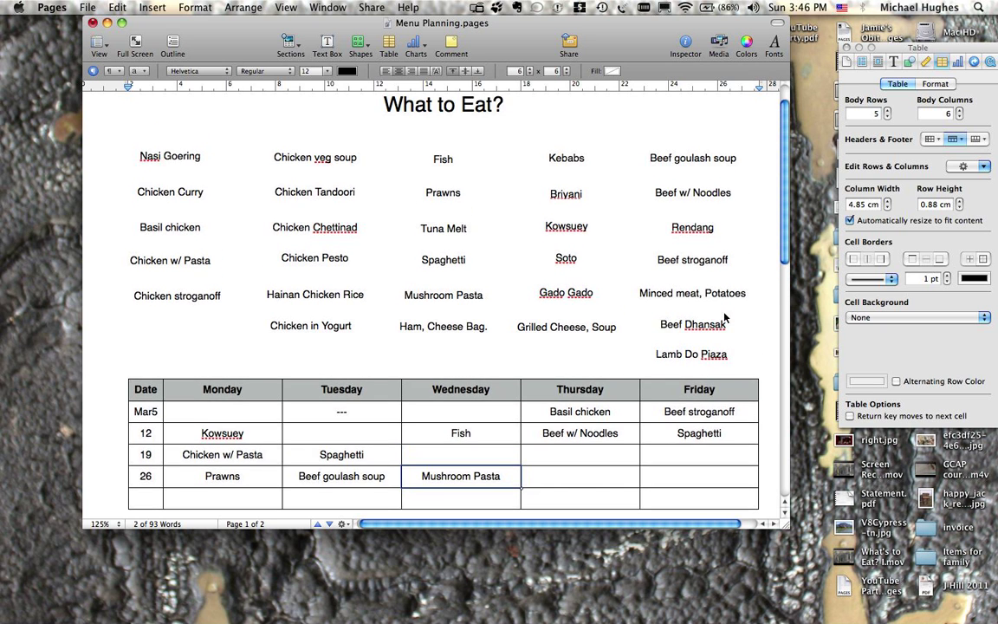